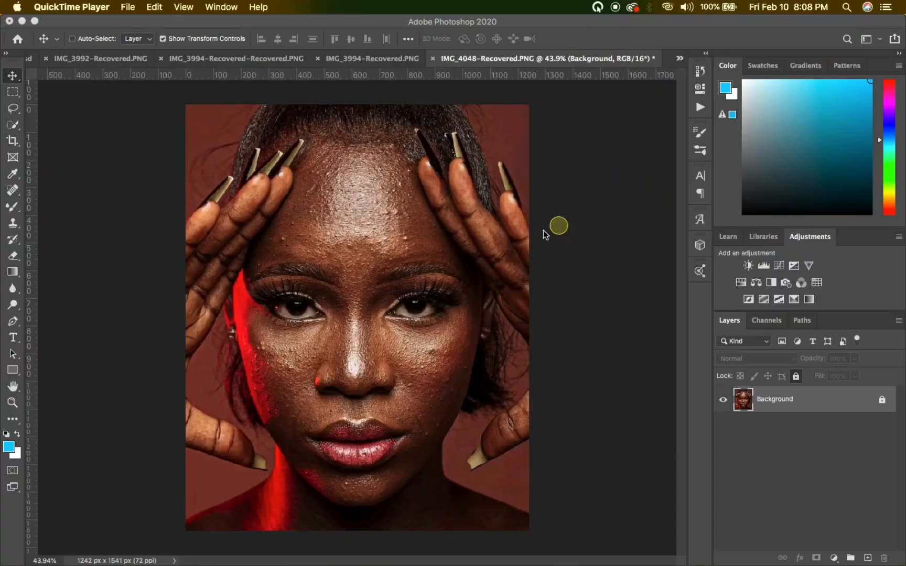
- Duplicate the Background layer and activate the Spot Healing Brush tool
click(367, 270)
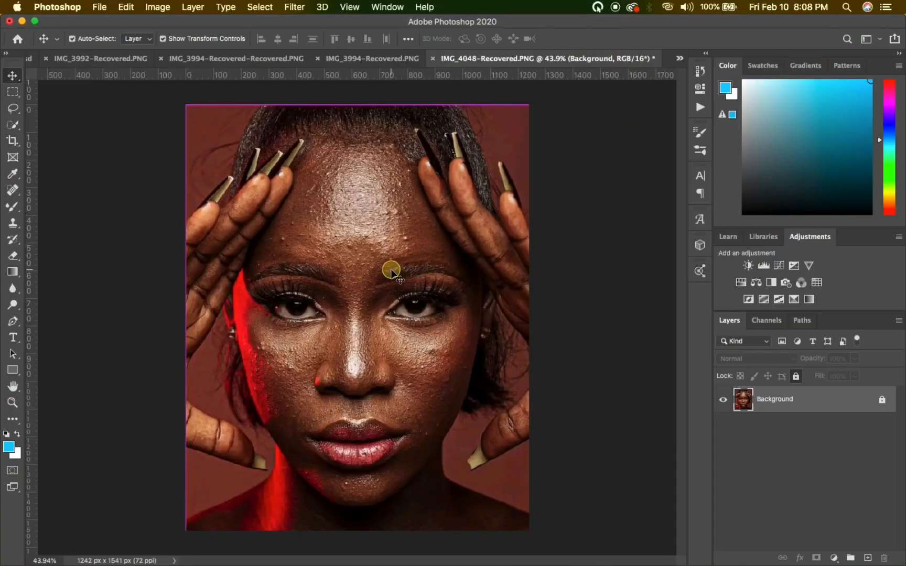
key(super+j)
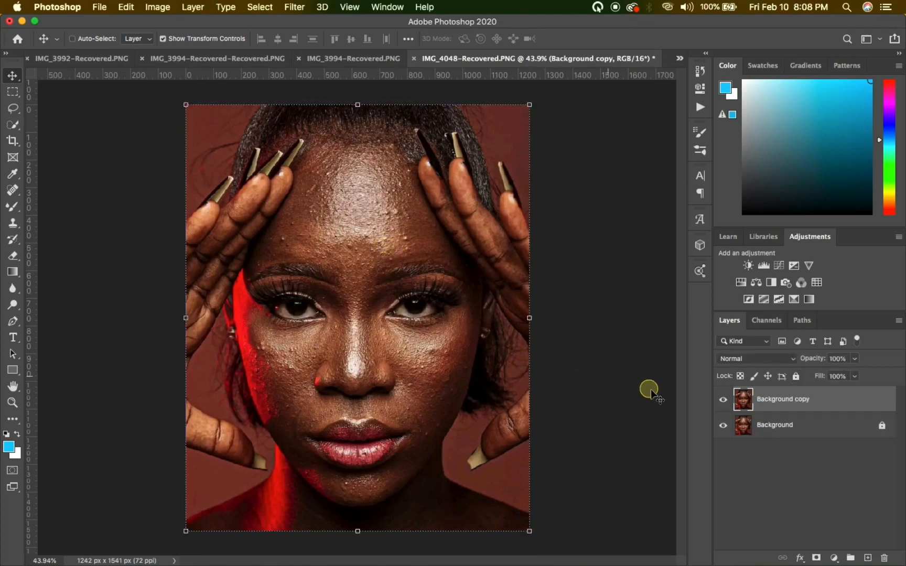
click(13, 193)
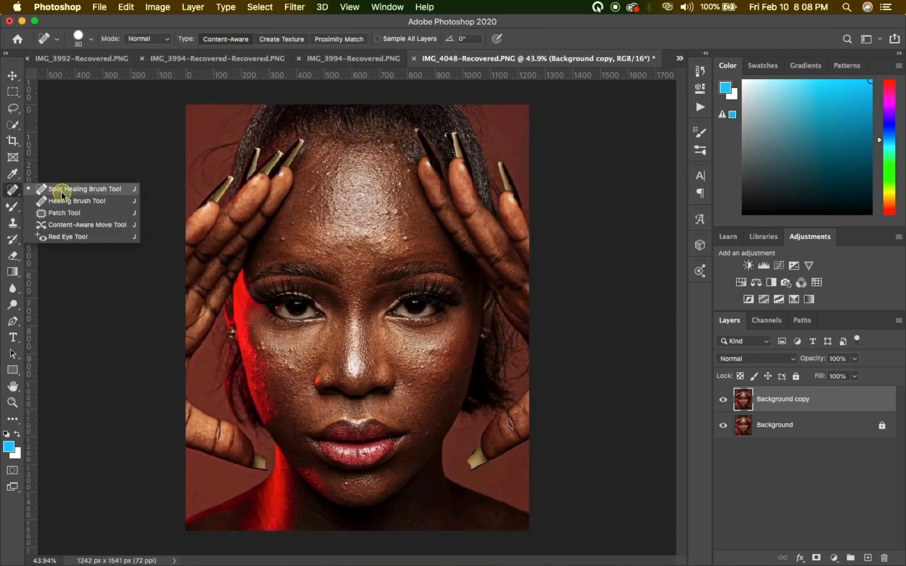
click(62, 192)
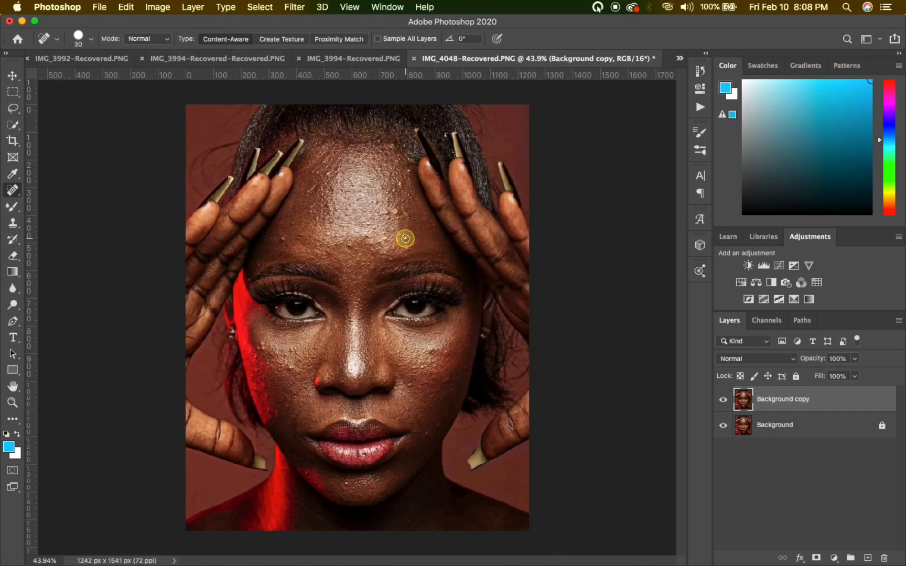
- Heal the bumps and blemishes across the forehead with a content-aware Spot Healing Brush, starting at 30 px and enlarging it to 40 px
click(91, 43)
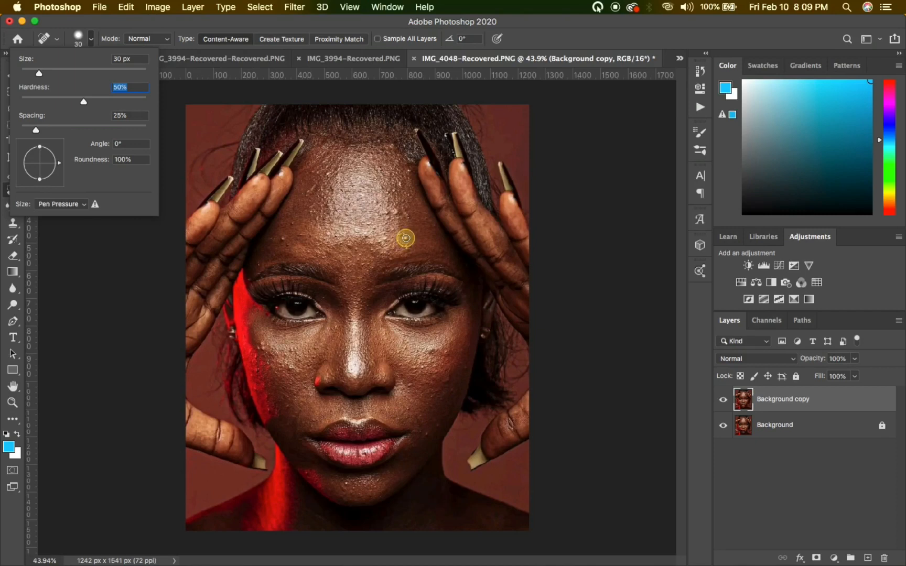
click(406, 238)
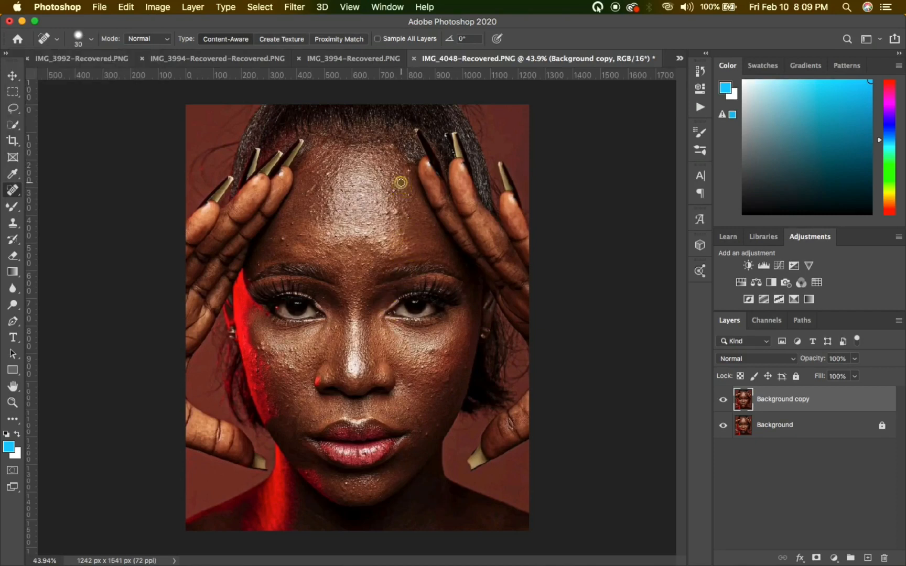
click(413, 202)
mouse_move(301, 235)
mouse_down()
mouse_move(313, 234)
mouse_move(315, 216)
mouse_move(319, 228)
mouse_up()
click(393, 238)
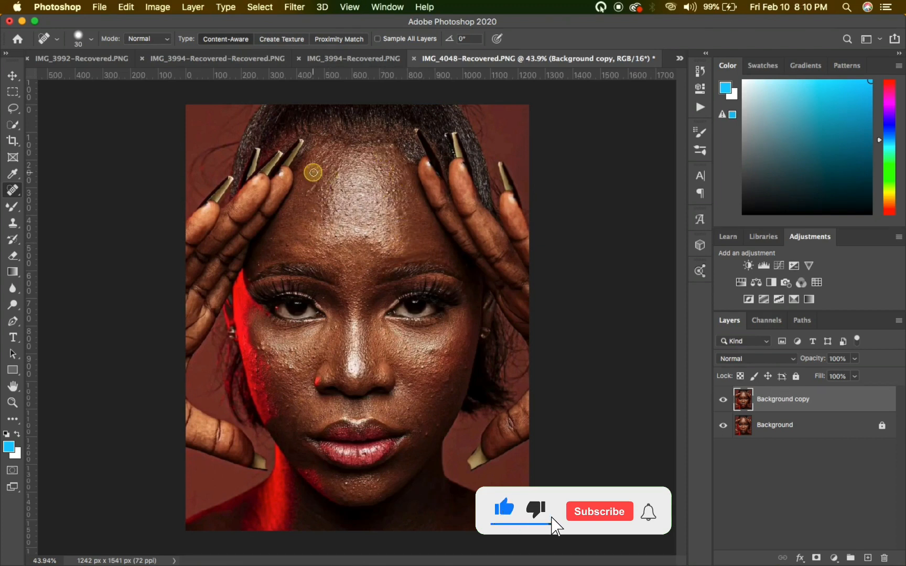
key(])
click(386, 189)
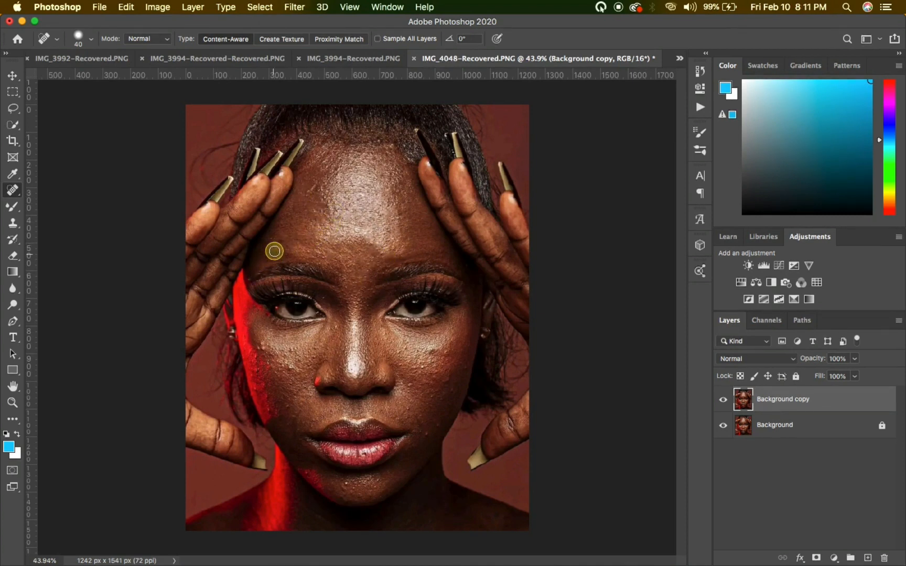
- Heal the blemishes on the cheeks and chin, reducing the brush size to 35 px
click(399, 354)
key([)
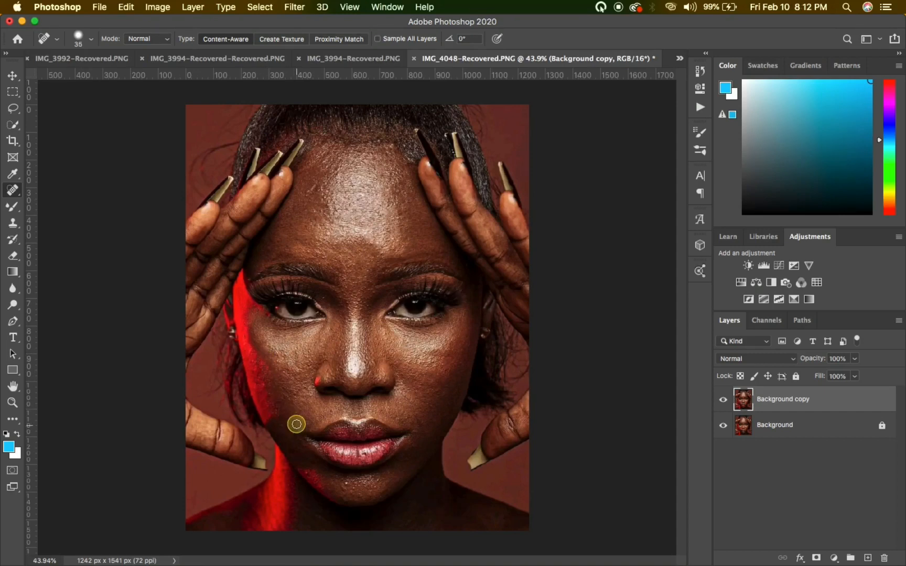
click(346, 493)
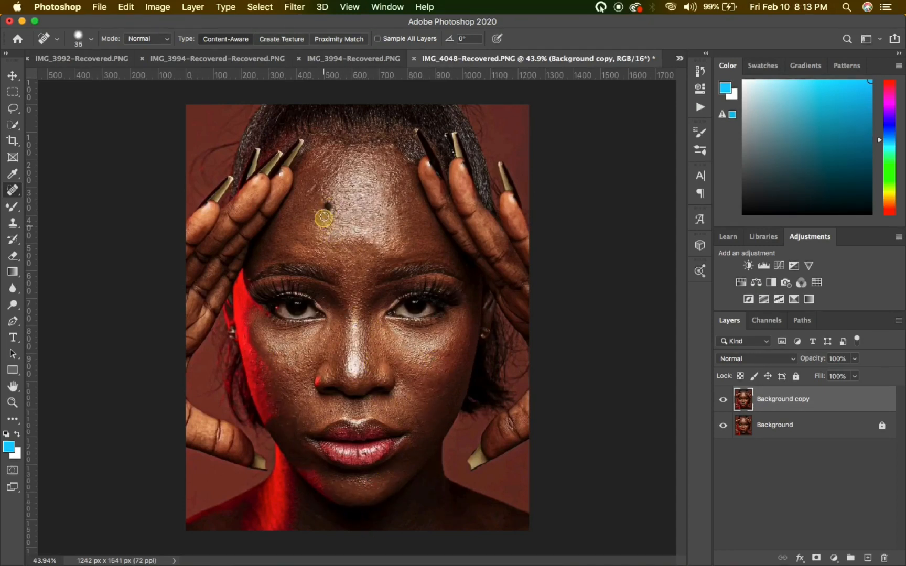
- Touch up the remaining spots on the forehead and around the mouth, varying the healing brush size between 25 and 45 px
key(bracketleft)
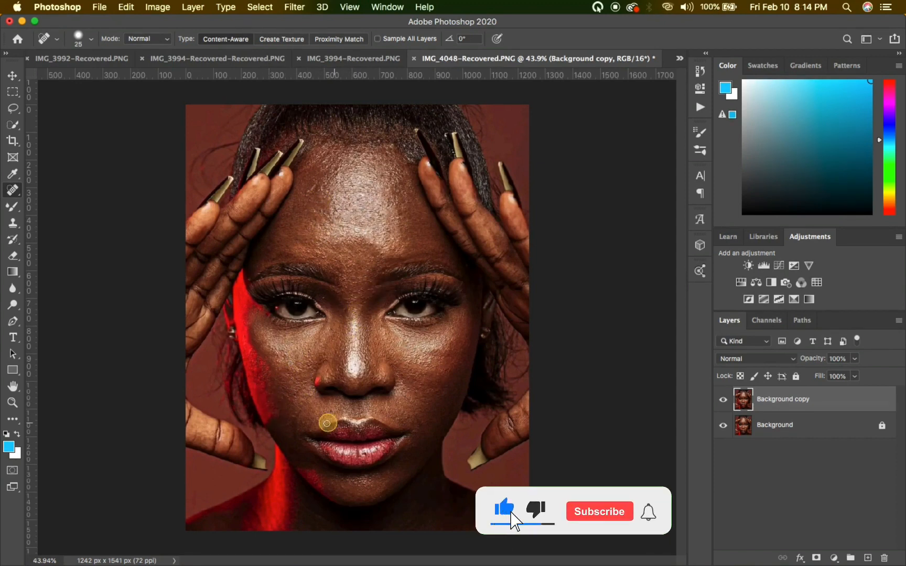
key(bracketright)
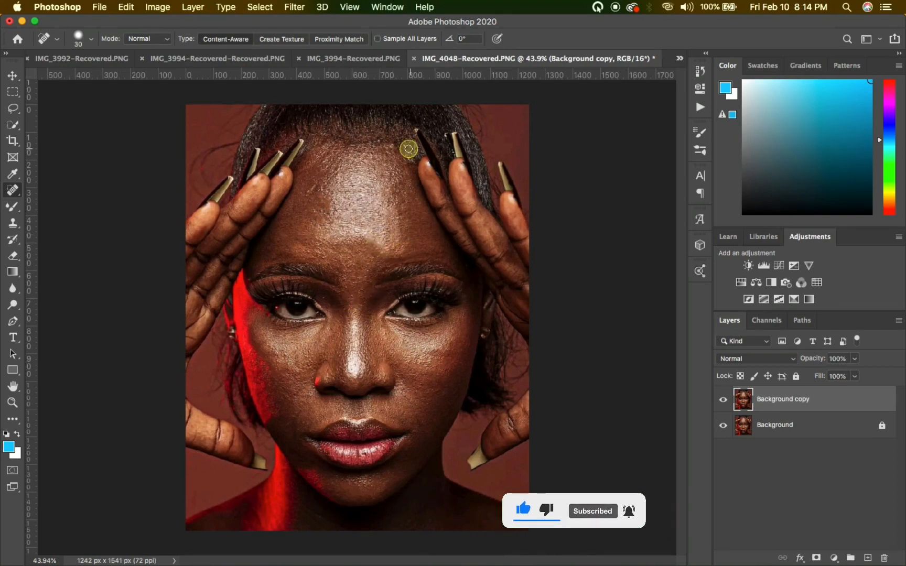
key(bracketright)
key(bracketright)
key(bracketright)
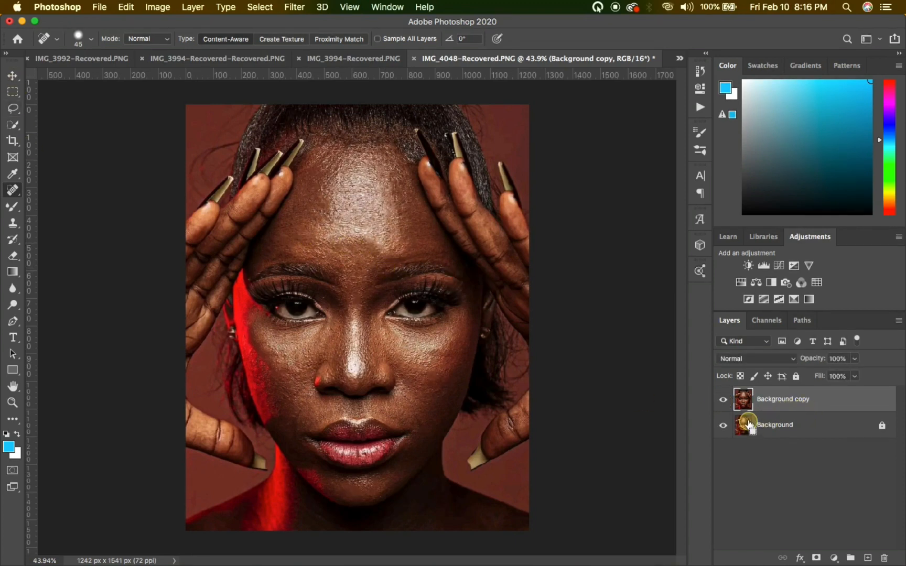
- Duplicate the retouched layer twice and hide the original Background layer
key(super+j)
key(super+j)
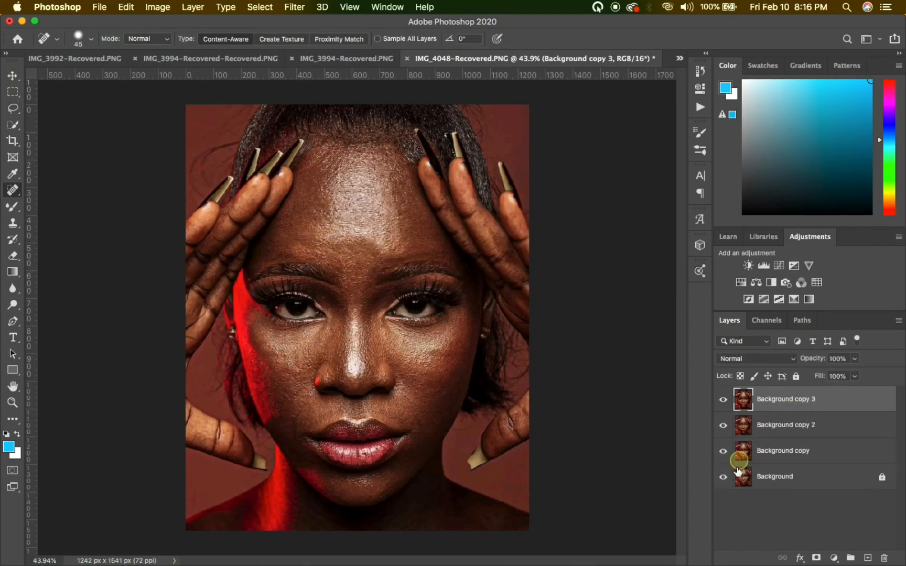
click(724, 478)
- Rename the lower of the two new duplicates as Color and the topmost one as Texture
click(769, 426)
double_click(769, 426)
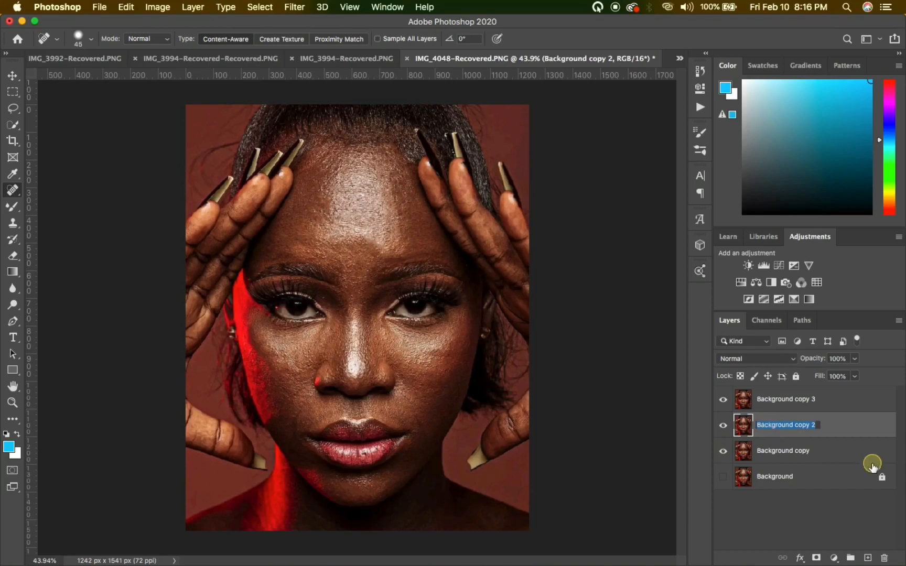
text(Color)
key(Return)
double_click(797, 400)
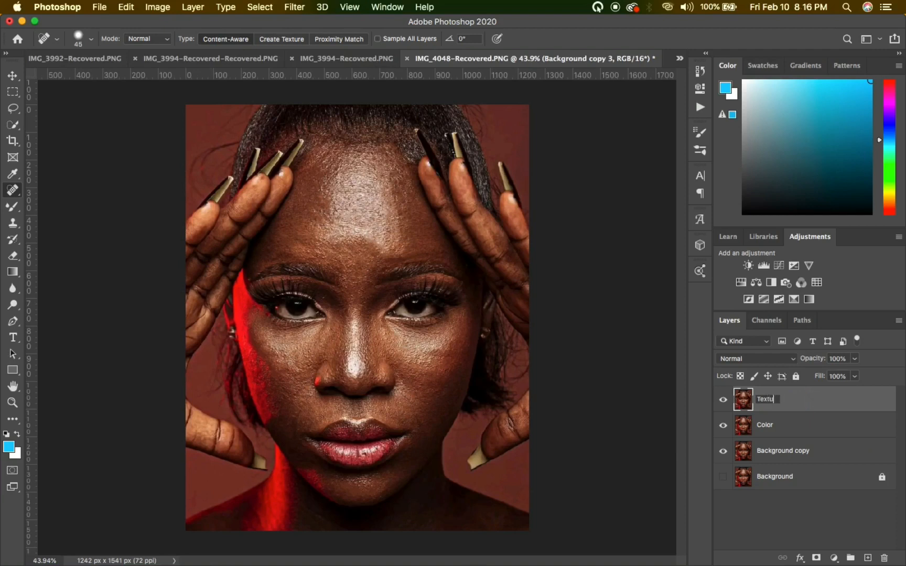
click(809, 399)
- Apply a Gaussian Blur with a 2.0 pixel radius to the Color layer, checking the skin in the preview
click(784, 419)
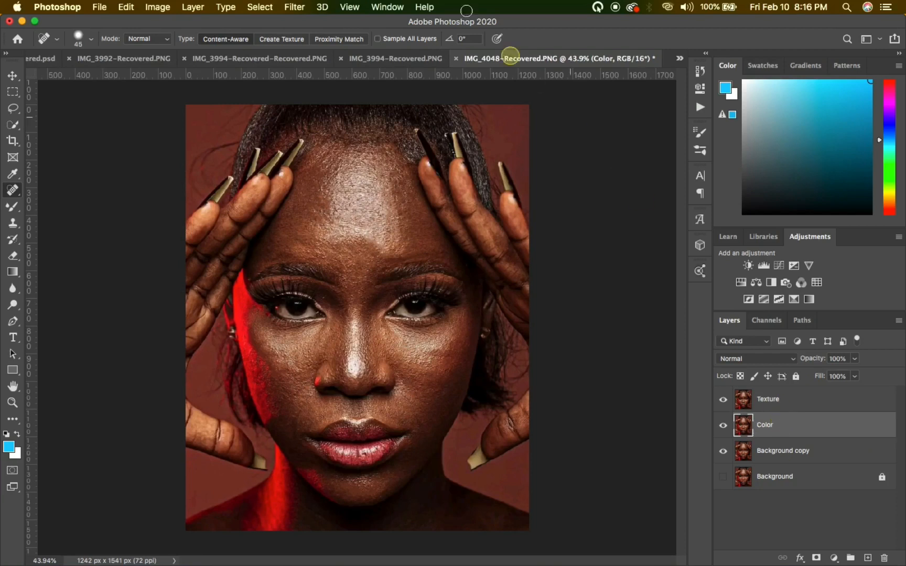
click(294, 8)
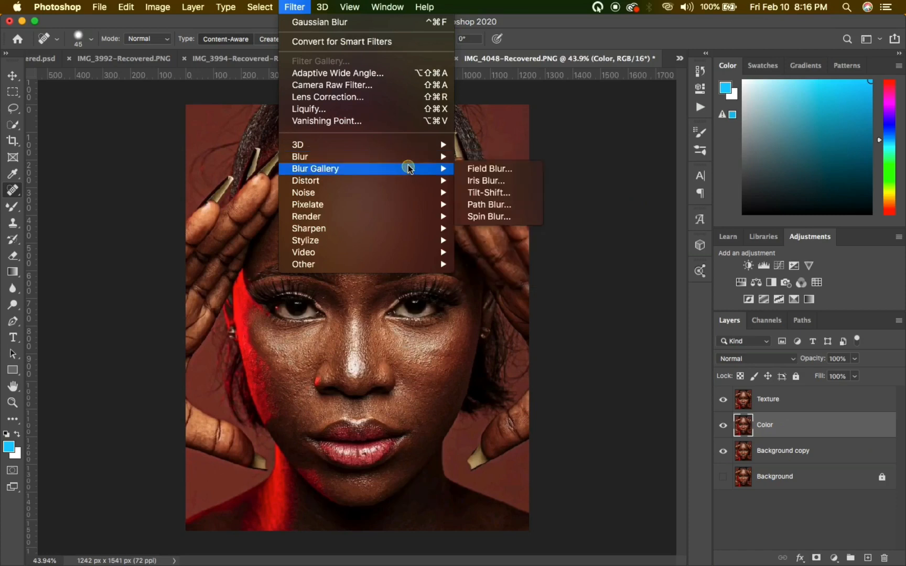
mouse_move(411, 156)
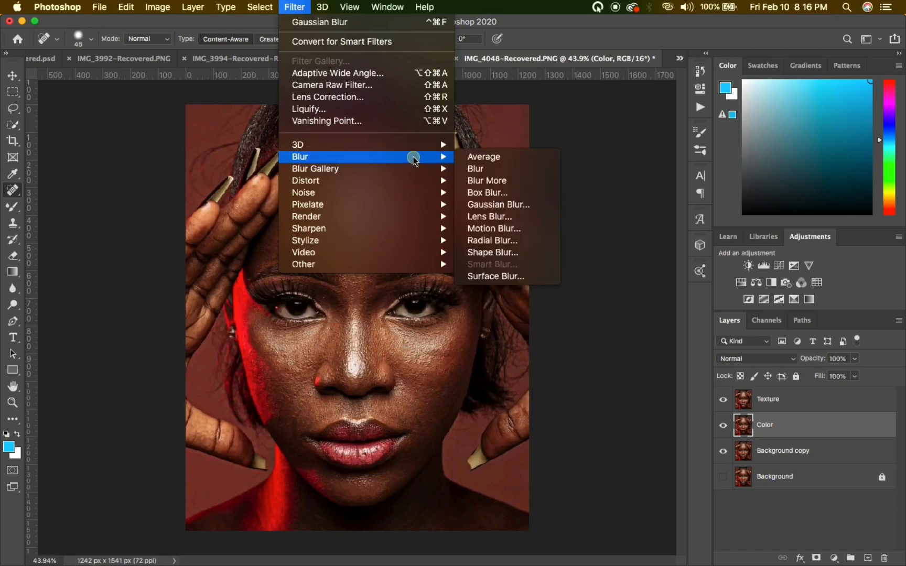
click(489, 204)
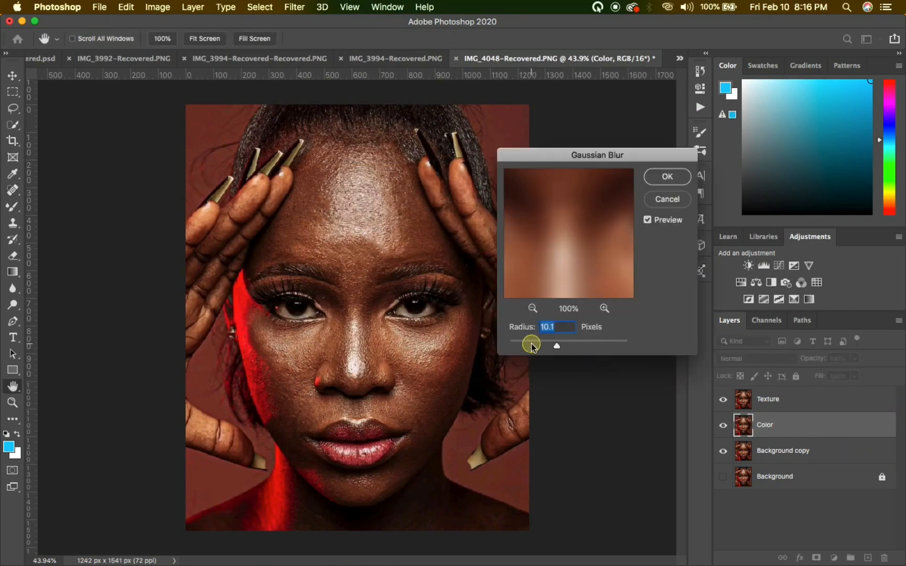
click(531, 346)
drag(548, 259, 580, 253)
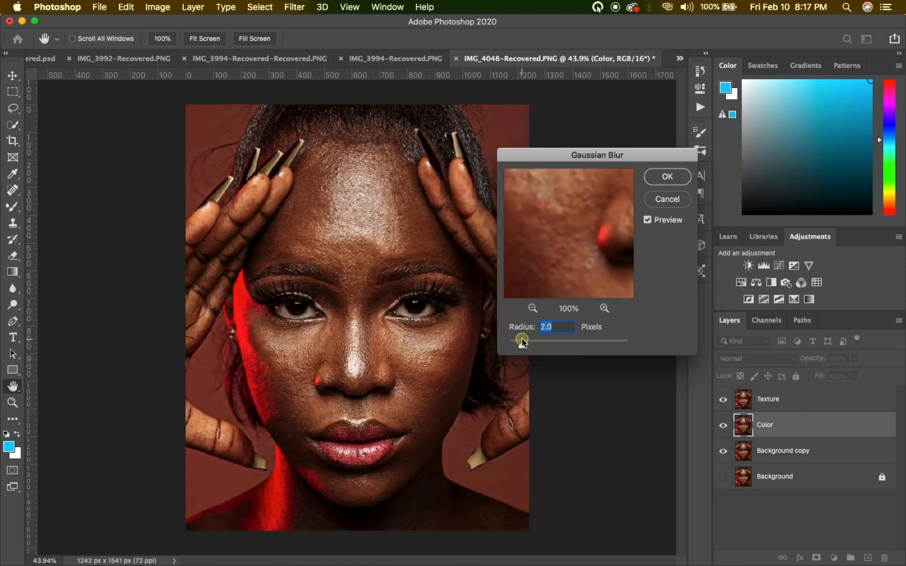
click(665, 178)
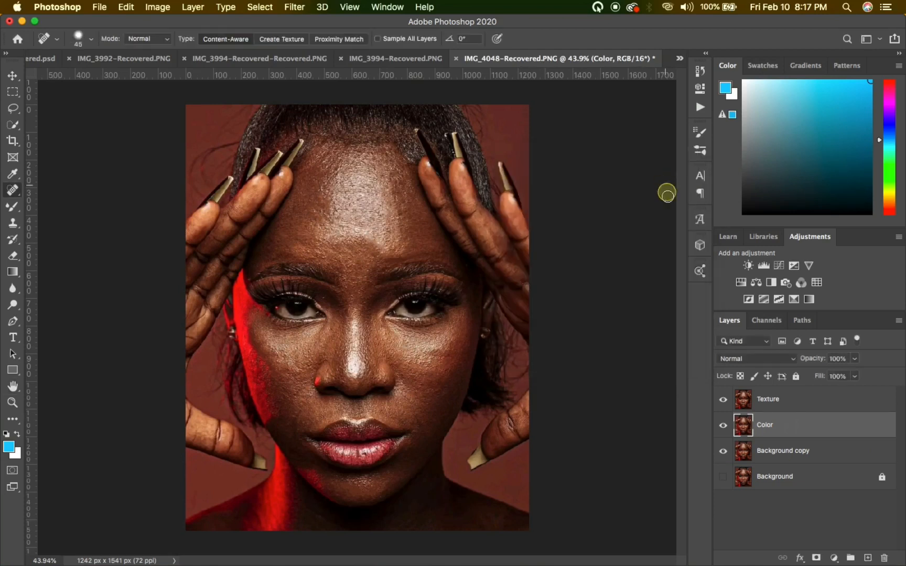
- Use Apply Image on the Texture layer with the Color layer as source, RGB channel inverted, Add blending, scale 2 and offset 0
click(771, 404)
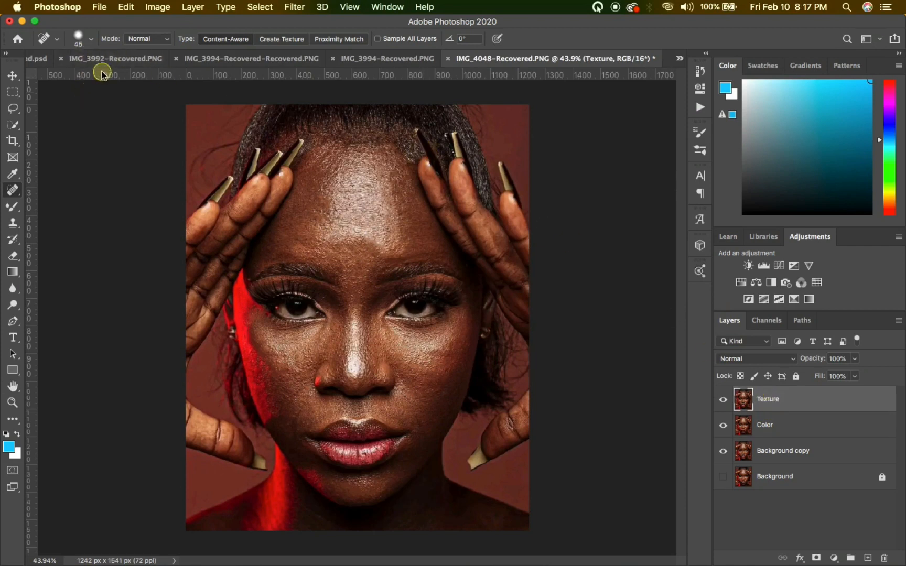
click(153, 6)
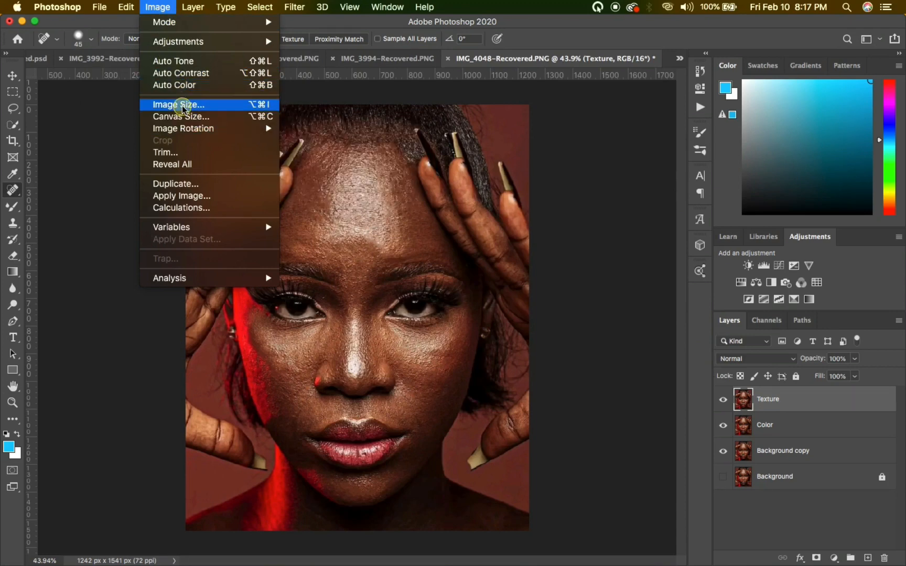
click(182, 196)
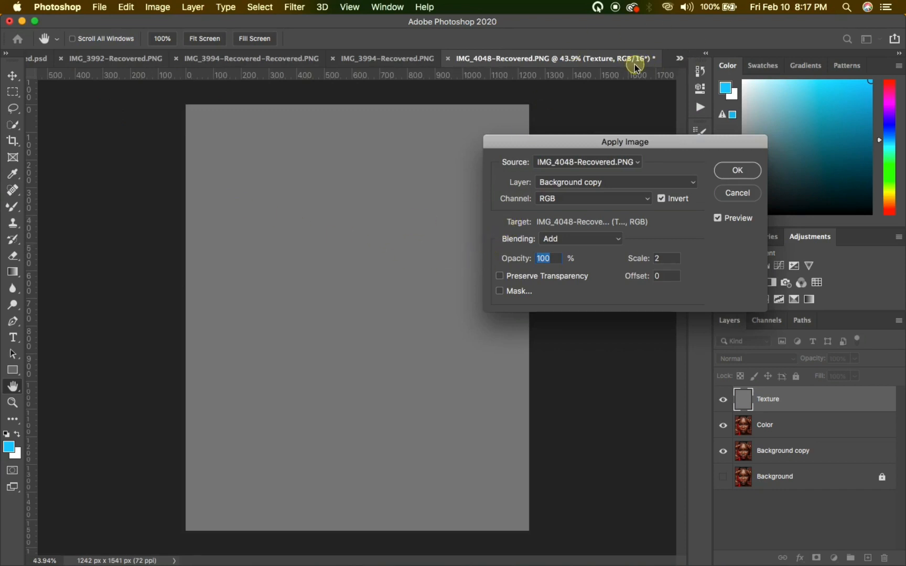
click(565, 240)
click(570, 243)
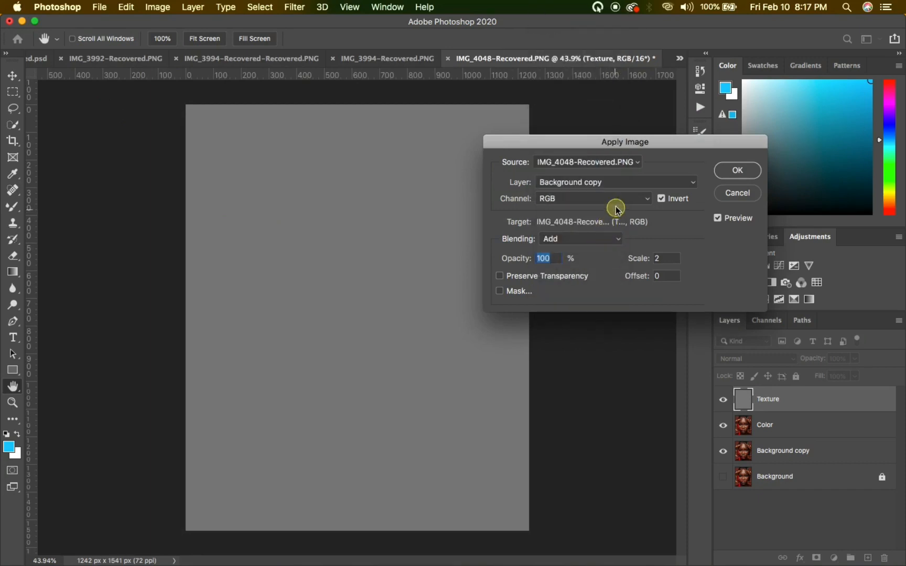
click(628, 180)
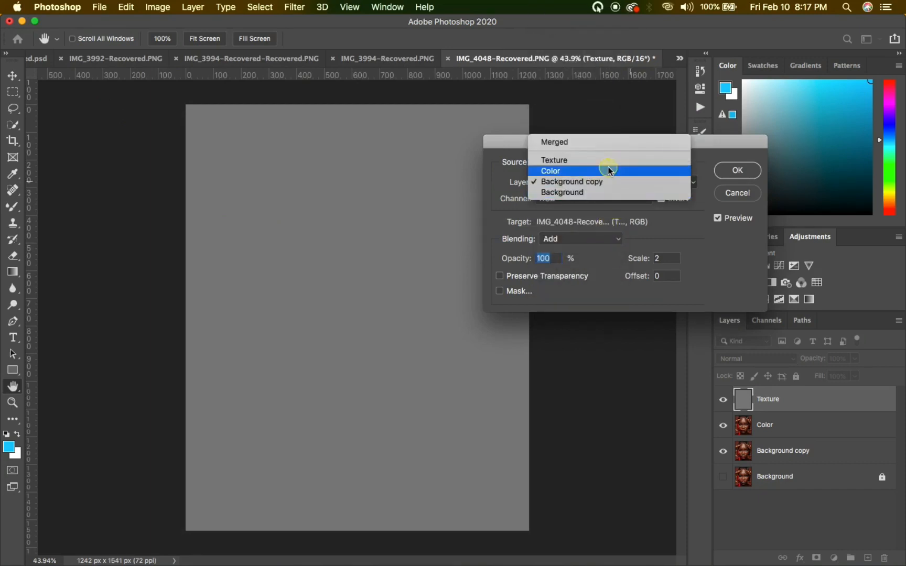
click(609, 172)
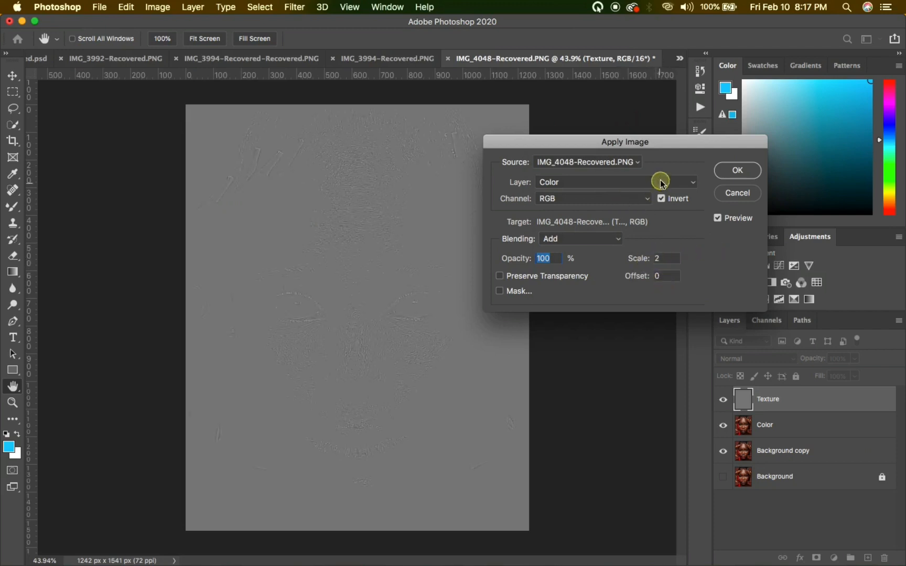
click(660, 200)
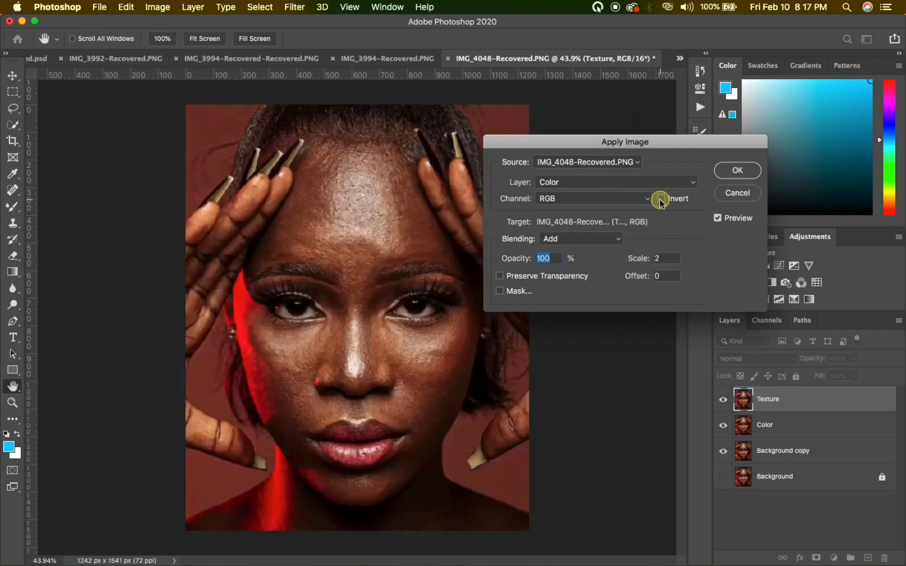
click(660, 199)
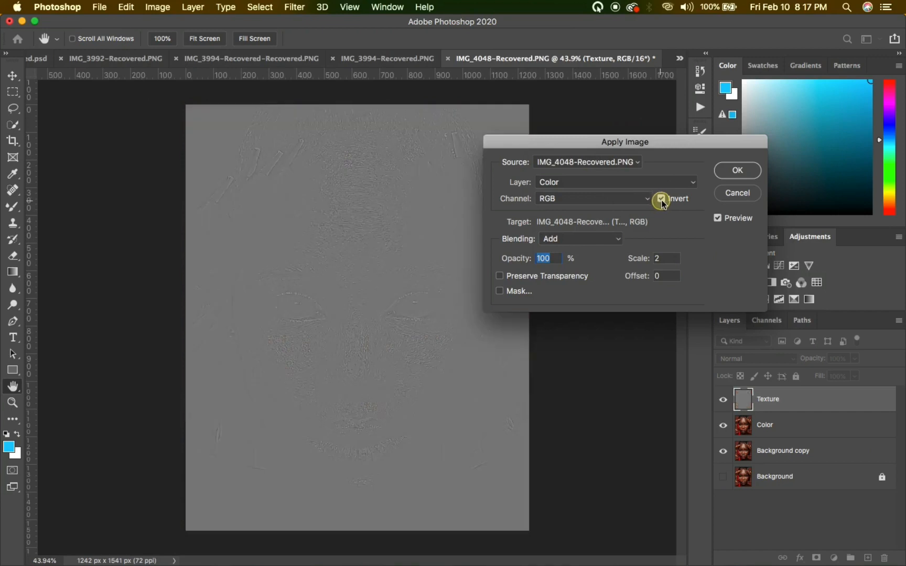
click(737, 171)
- Set the Texture layer's blend mode to Linear Light
key(j)
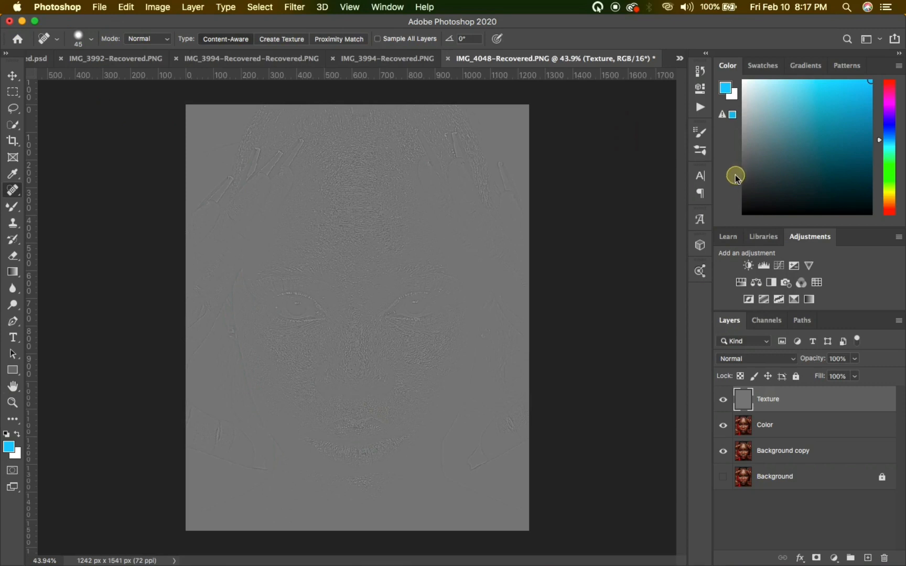
click(760, 359)
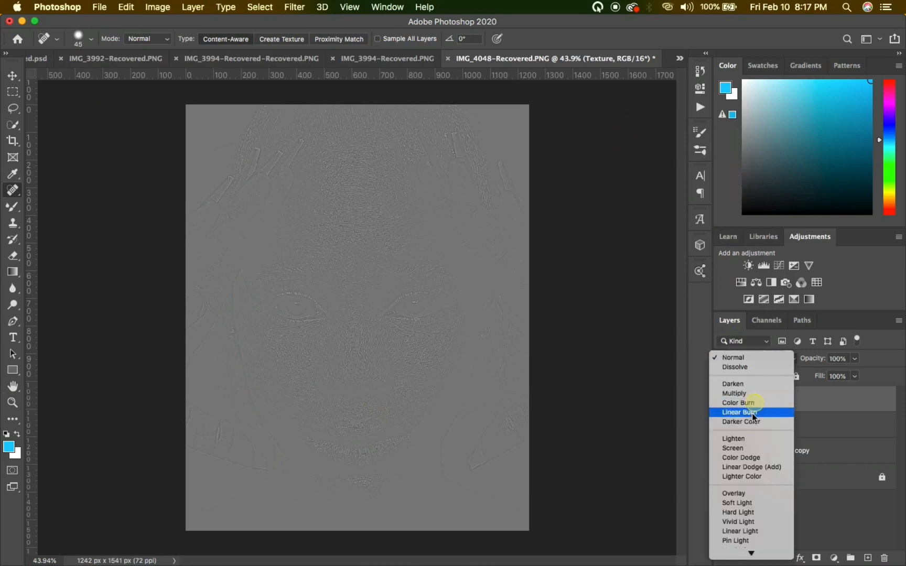
click(749, 527)
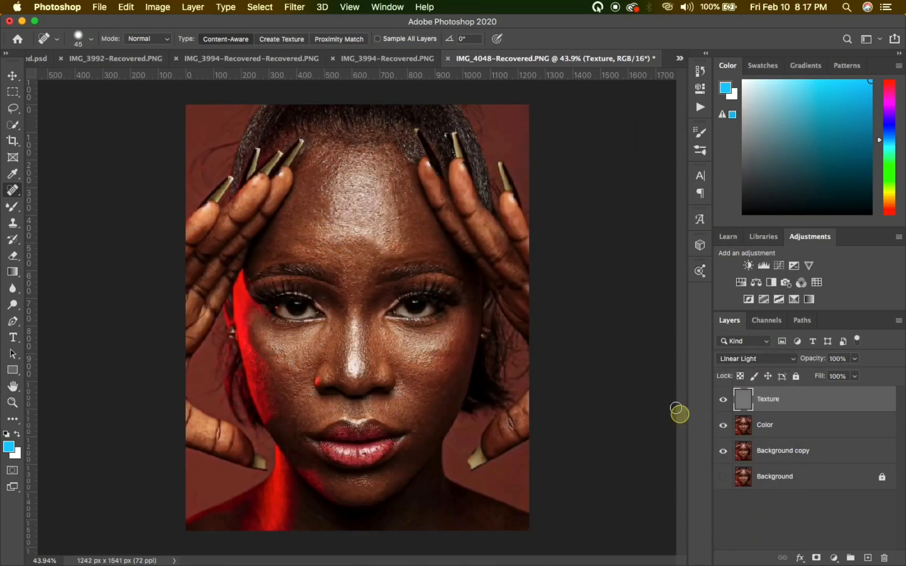
- Group the Texture, Color and Background copy layers together
shift+click(774, 427)
shift+click(776, 452)
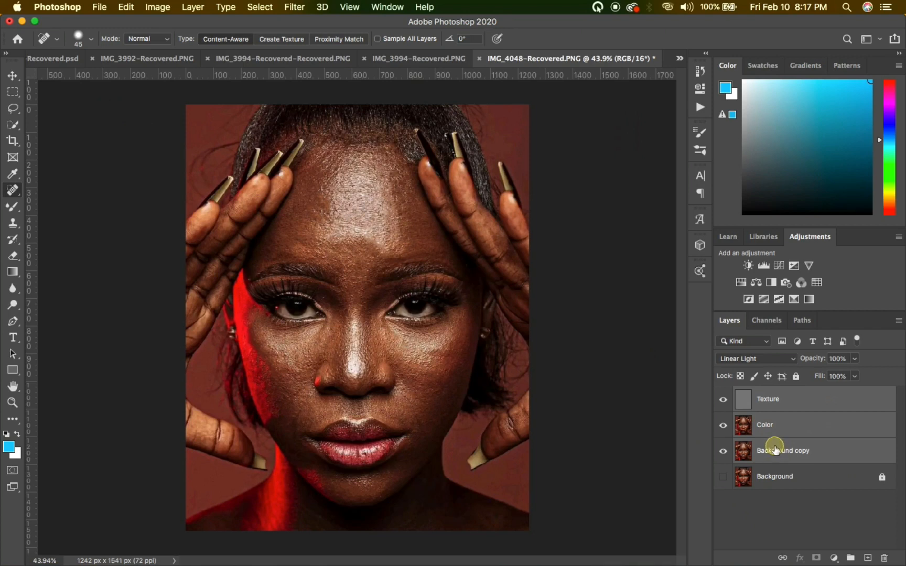
key(super+g)
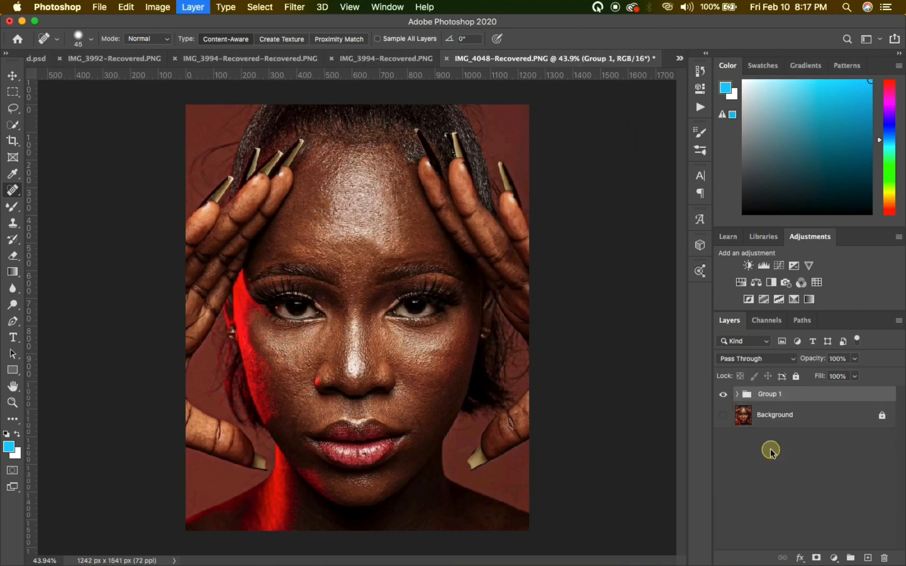
- Expand Group 1 and select the Color layer with the Mixer Brush Tool, set to clean the brush after each stroke
click(738, 394)
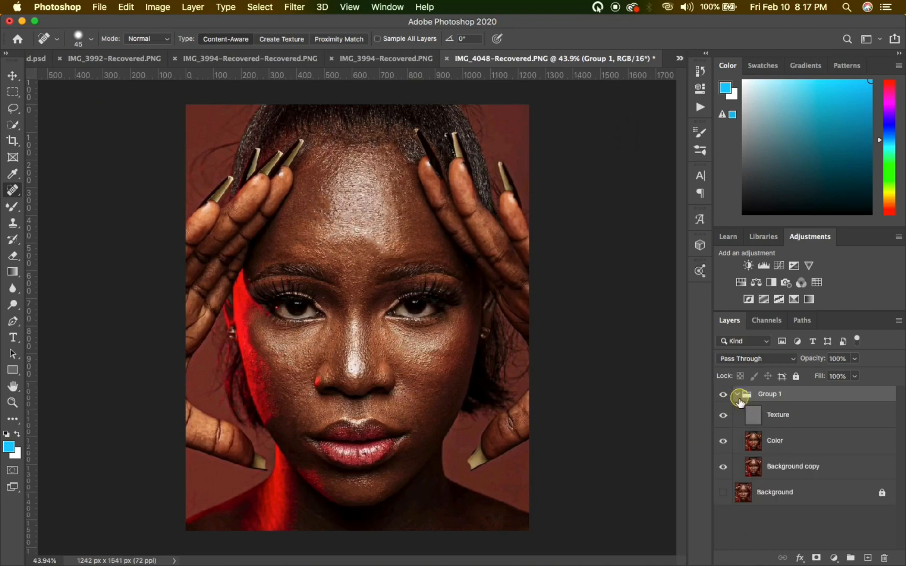
click(760, 445)
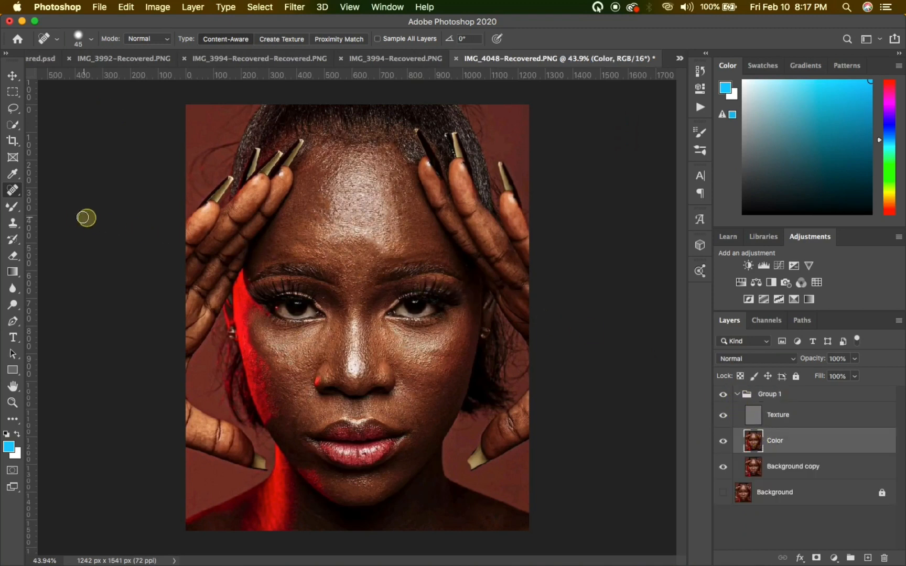
click(7, 208)
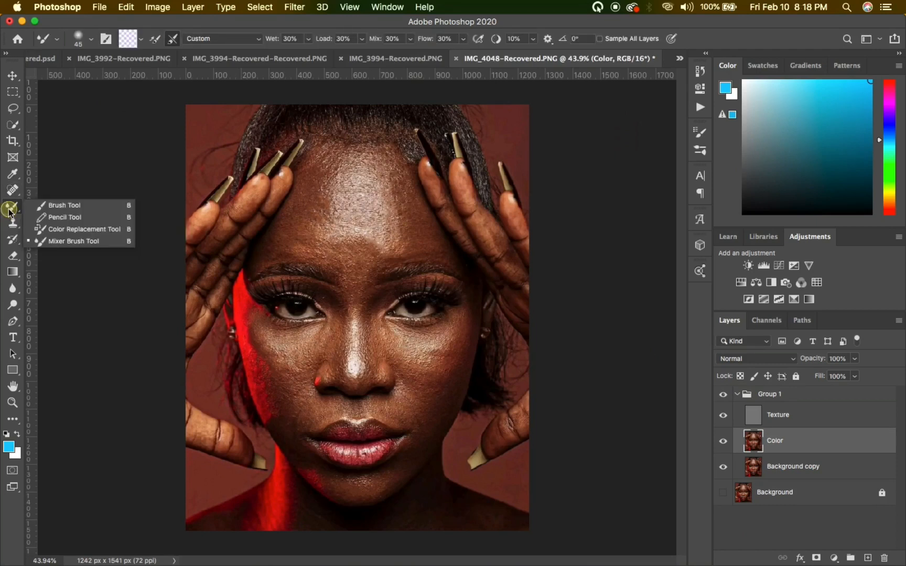
click(73, 242)
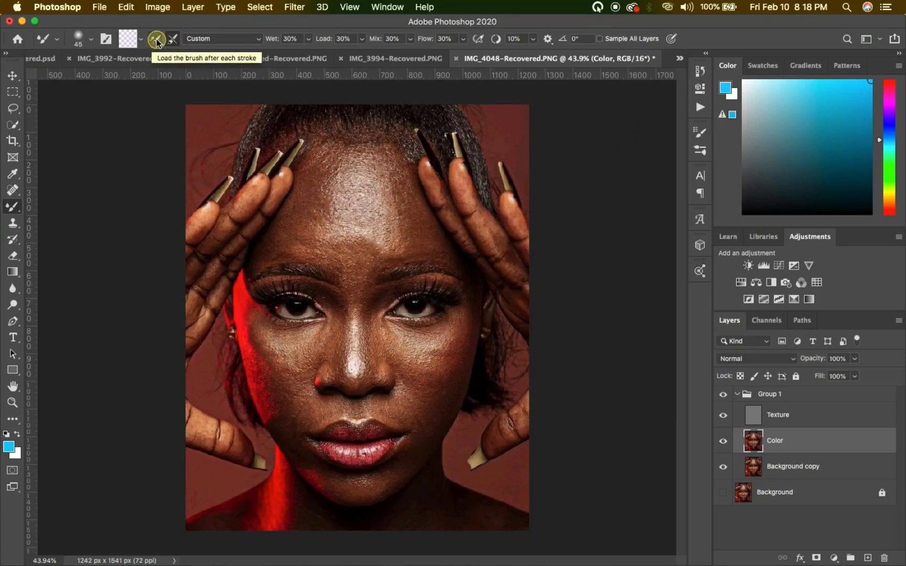
click(175, 43)
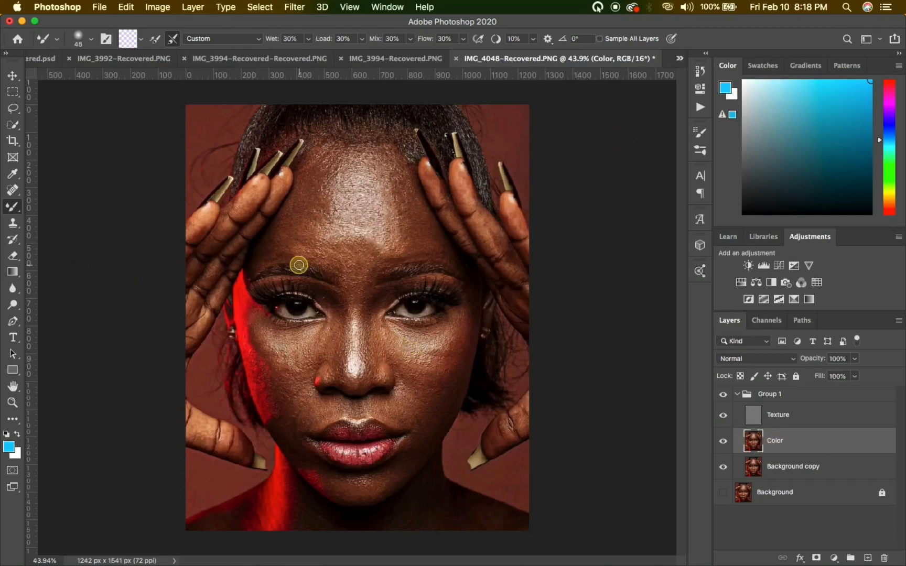
- Set the Mixer Brush size to 125 and start blending the left side of the forehead, undoing the last stroke
key(bracketright)
key(bracketright)
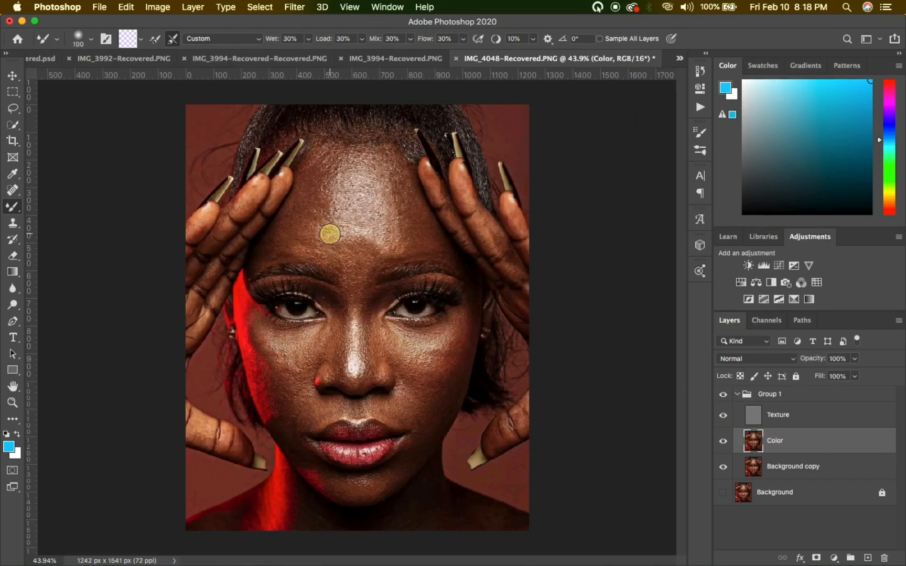
key(bracketright)
key(bracketright)
key(bracketright)
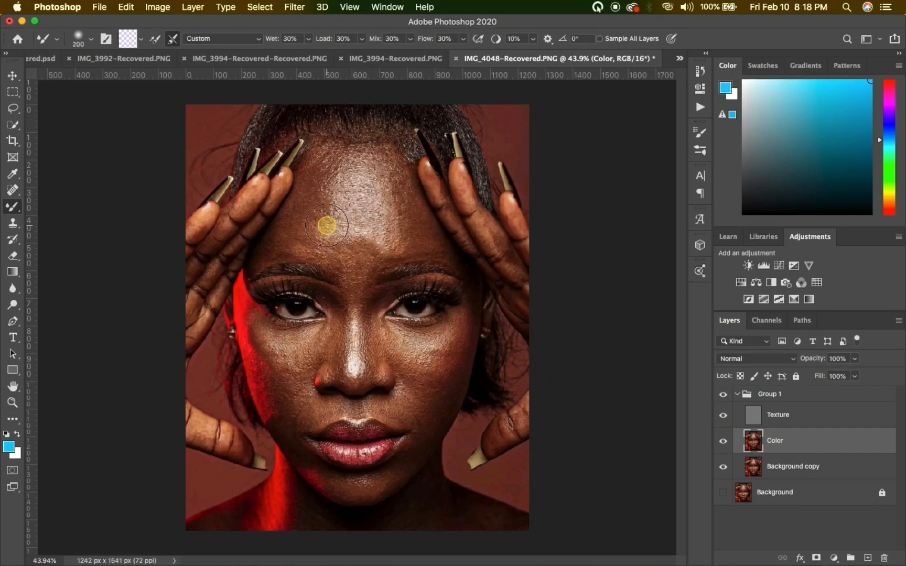
key(bracketleft)
key(bracketleft)
key(bracketleft)
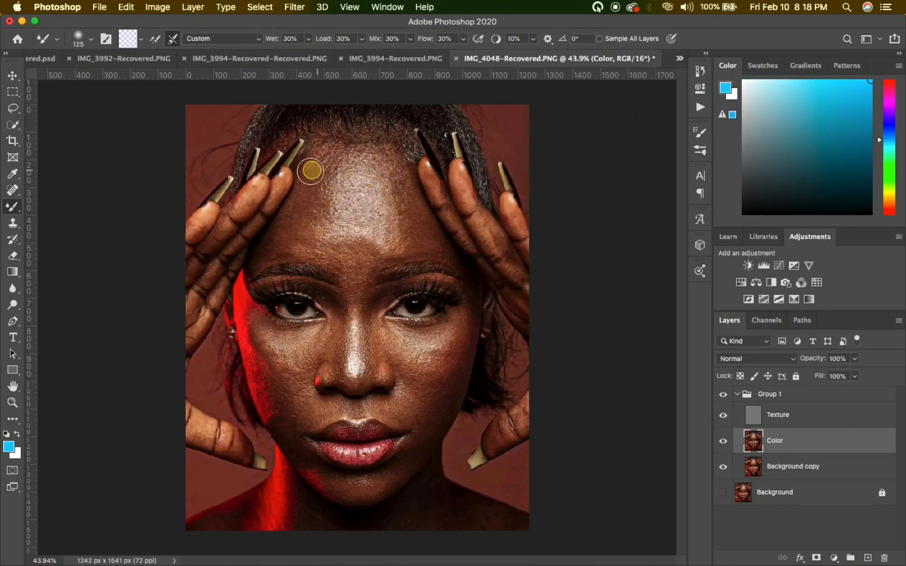
mouse_move(310, 170)
mouse_down()
mouse_move(312, 199)
mouse_move(334, 192)
mouse_move(326, 182)
mouse_move(323, 197)
mouse_move(363, 175)
mouse_move(334, 176)
mouse_up()
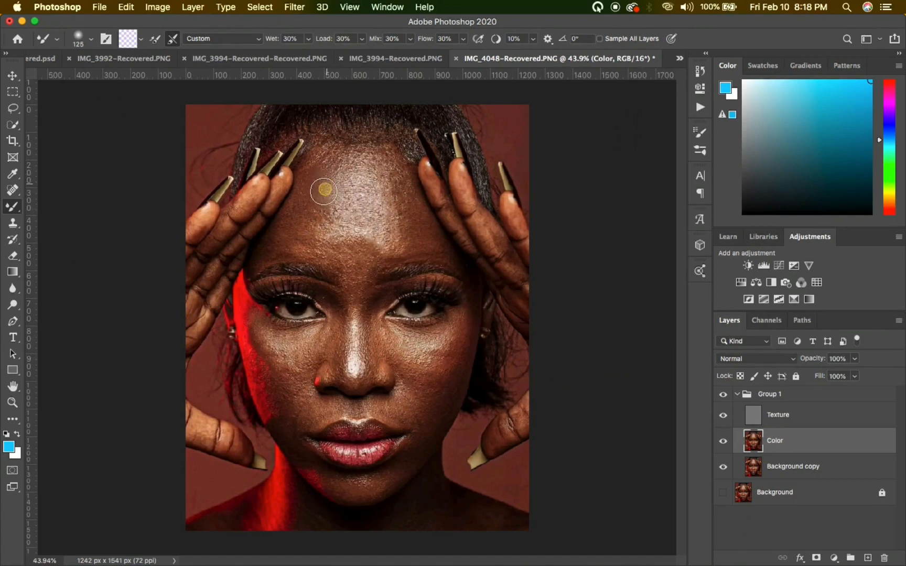
mouse_move(325, 195)
mouse_down()
mouse_move(319, 234)
mouse_move(319, 217)
mouse_move(303, 230)
mouse_move(305, 212)
mouse_move(333, 192)
mouse_up()
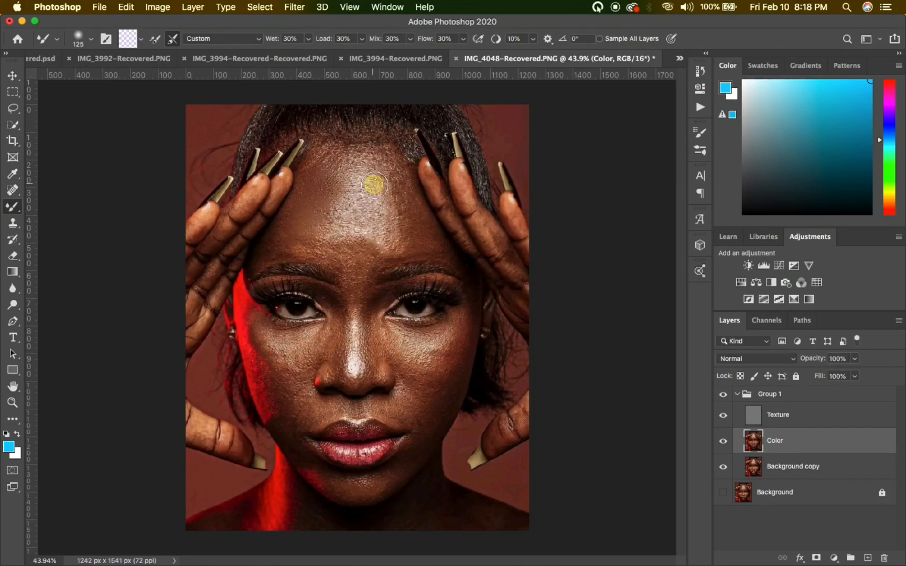
key(super+z)
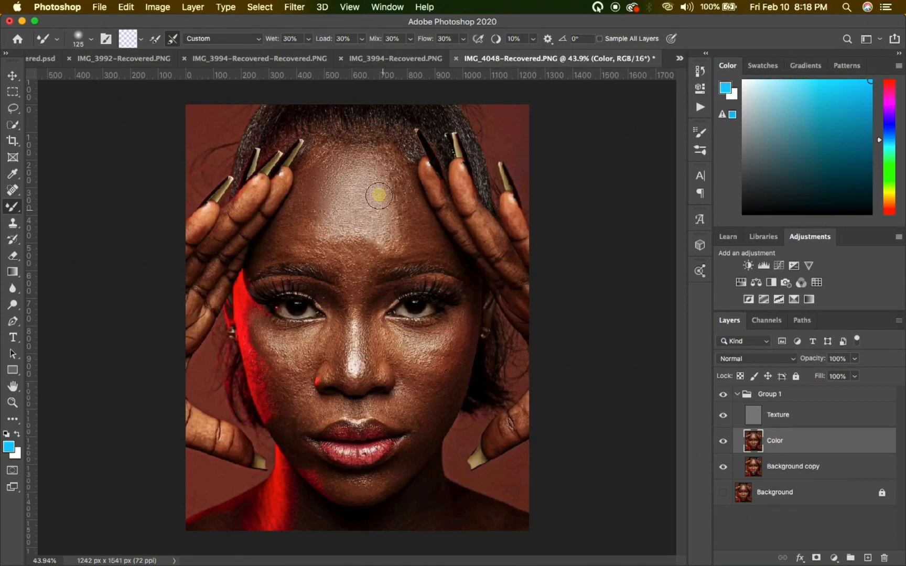
- Blend the forehead highlight and the rest of the forehead skin on the Color layer with the Mixer Brush
drag(383, 227, 378, 223)
click(375, 163)
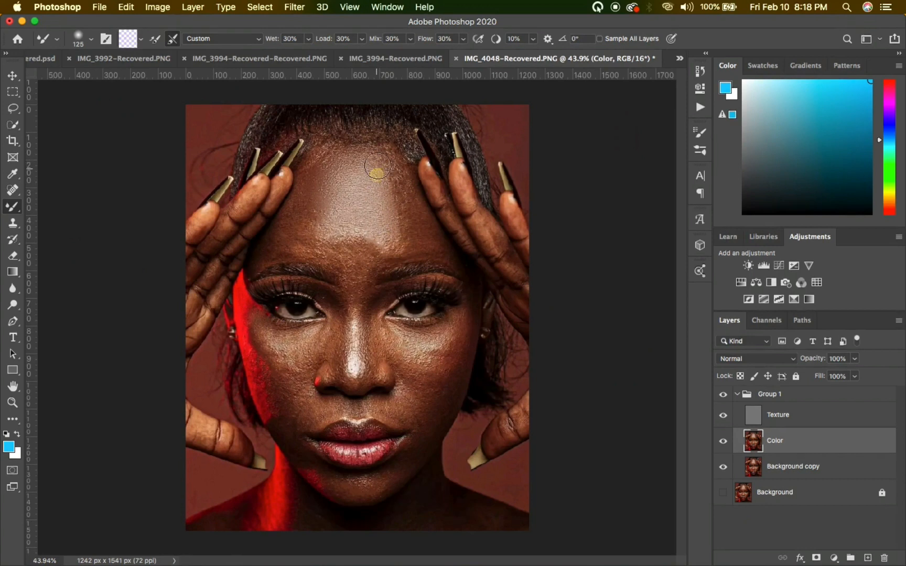
click(383, 169)
mouse_move(365, 157)
mouse_down()
mouse_move(340, 161)
mouse_move(382, 160)
mouse_move(354, 167)
mouse_move(344, 155)
mouse_move(375, 177)
mouse_move(366, 159)
mouse_move(392, 165)
mouse_move(399, 211)
mouse_move(383, 176)
mouse_move(390, 165)
mouse_move(397, 198)
mouse_move(391, 168)
mouse_up()
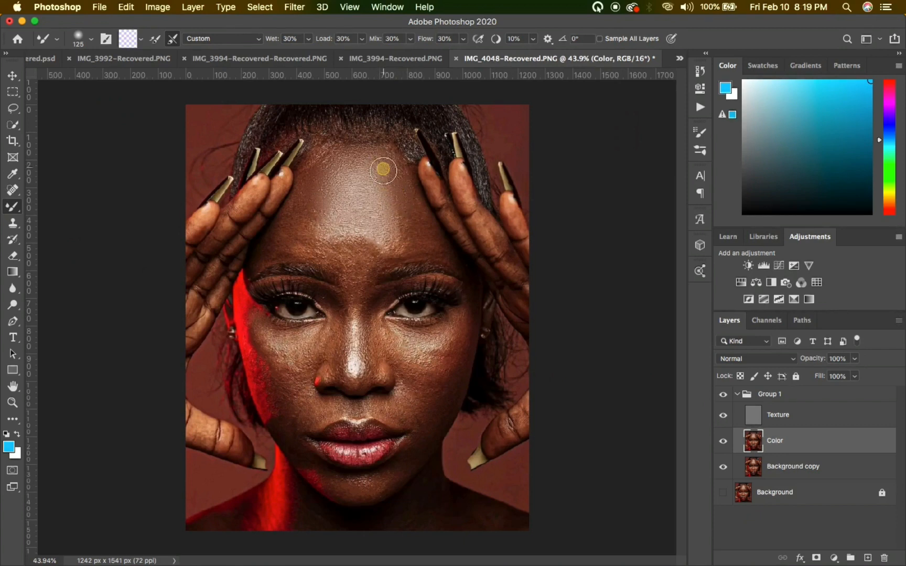
mouse_move(390, 169)
mouse_down()
mouse_move(412, 240)
mouse_move(389, 160)
mouse_move(393, 186)
mouse_up()
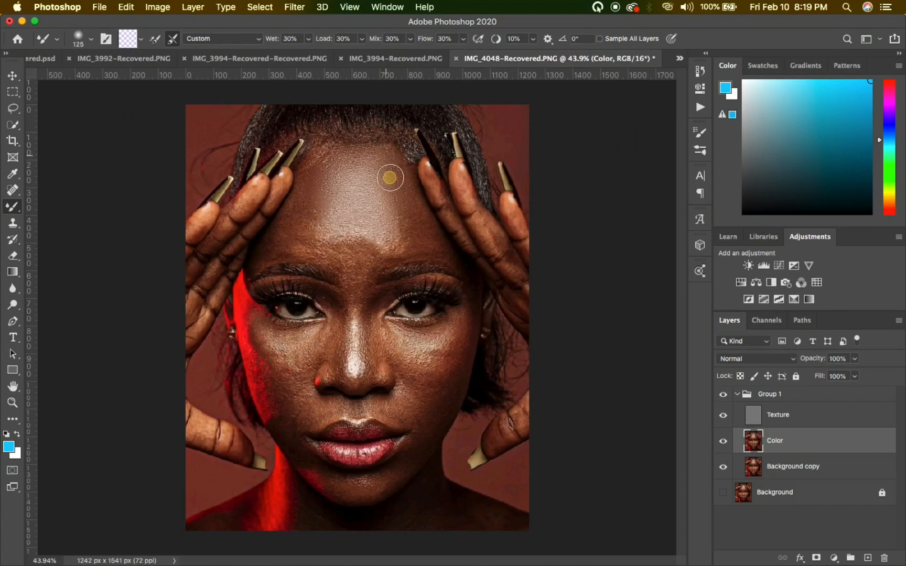
mouse_move(429, 224)
mouse_down()
mouse_move(414, 245)
mouse_move(408, 232)
mouse_move(398, 240)
mouse_move(398, 215)
mouse_move(400, 224)
mouse_move(411, 212)
mouse_move(414, 231)
mouse_move(411, 213)
mouse_move(421, 226)
mouse_move(407, 190)
mouse_move(412, 240)
mouse_move(400, 216)
mouse_move(400, 238)
mouse_move(384, 182)
mouse_move(392, 217)
mouse_move(403, 213)
mouse_move(404, 195)
mouse_move(414, 220)
mouse_move(403, 171)
mouse_move(408, 212)
mouse_move(413, 218)
mouse_move(402, 186)
mouse_move(429, 246)
mouse_move(414, 196)
mouse_move(417, 221)
mouse_move(377, 168)
mouse_move(392, 172)
mouse_move(403, 199)
mouse_move(411, 194)
mouse_move(405, 203)
mouse_move(398, 173)
mouse_move(396, 189)
mouse_move(406, 192)
mouse_move(386, 162)
mouse_move(389, 171)
mouse_move(356, 157)
mouse_move(328, 181)
mouse_move(322, 213)
mouse_move(312, 174)
mouse_up()
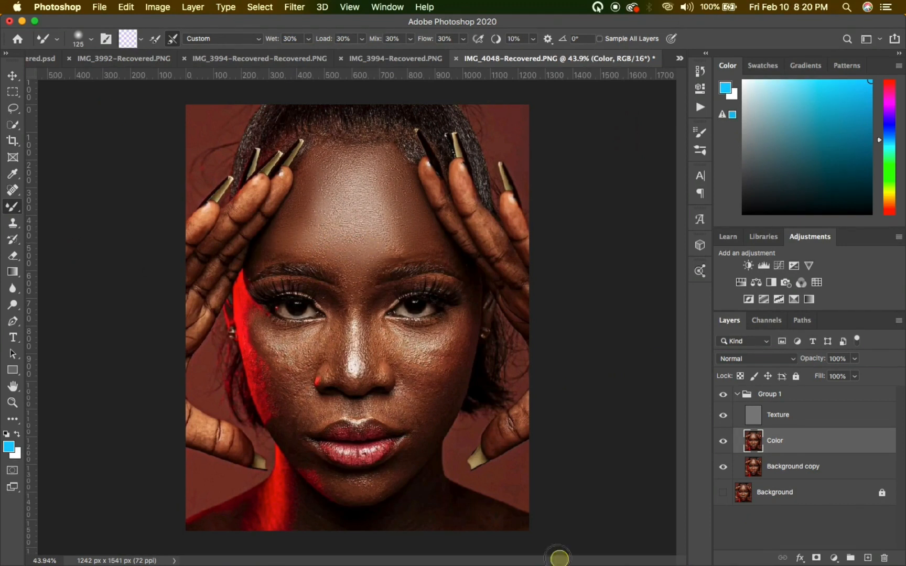
- Smooth the cheeks, jaw and chin on the Color layer with the Mixer Brush, reducing its size to 100 and down to 70
mouse_move(439, 344)
mouse_down()
mouse_move(421, 366)
mouse_move(424, 386)
mouse_move(420, 380)
mouse_move(435, 379)
mouse_up()
key(bracketleft)
mouse_move(273, 344)
mouse_down()
mouse_move(266, 402)
mouse_move(283, 438)
mouse_up()
key(bracketleft)
drag(400, 408, 449, 392)
drag(375, 485, 336, 486)
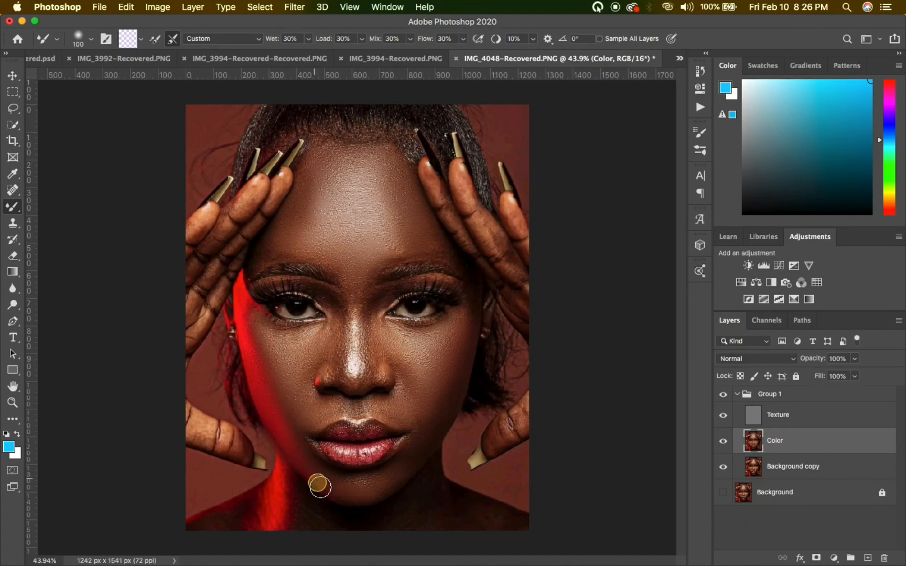
key(bracketleft)
key(bracketleft)
key(bracketleft)
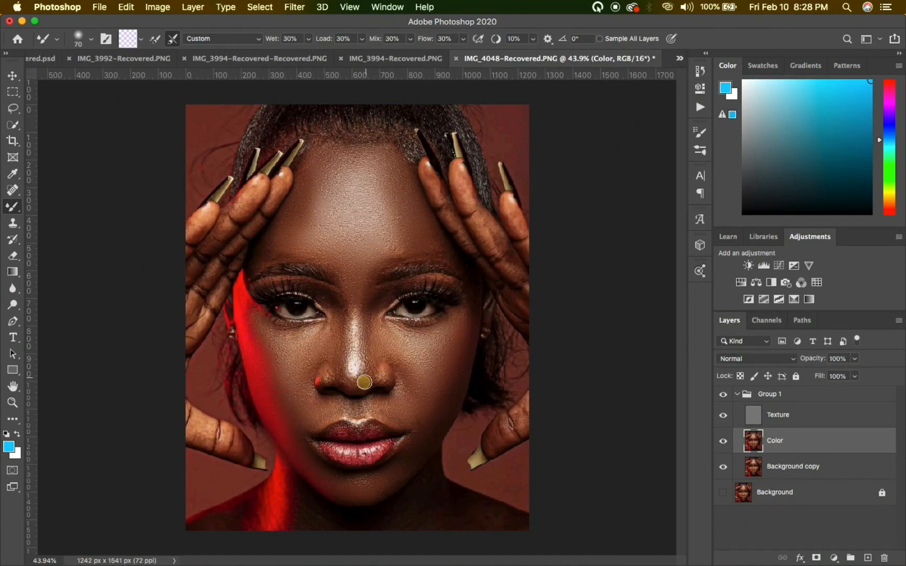
- Compare the portrait before and after retouching by toggling Group 1's visibility, leaving it visible, and collapse the group
click(724, 393)
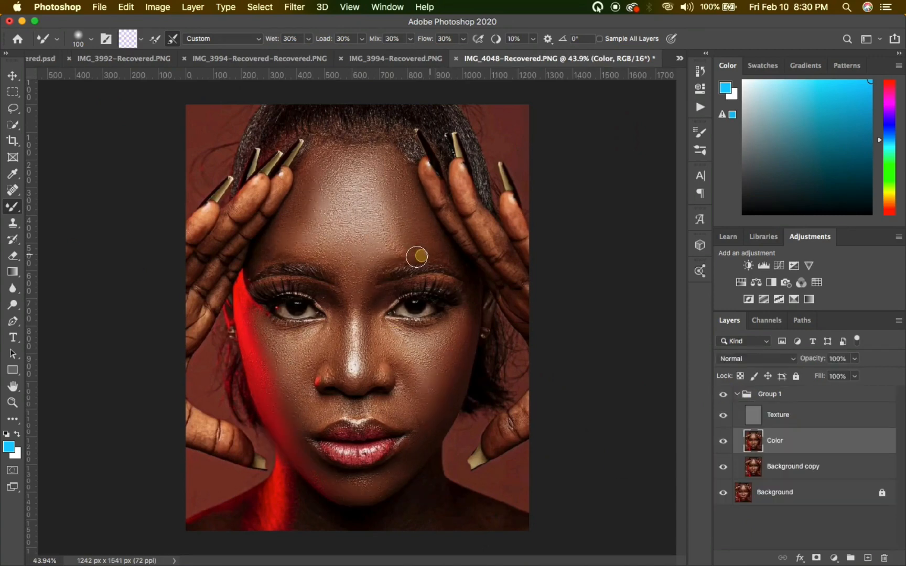
click(723, 394)
click(723, 393)
click(723, 393)
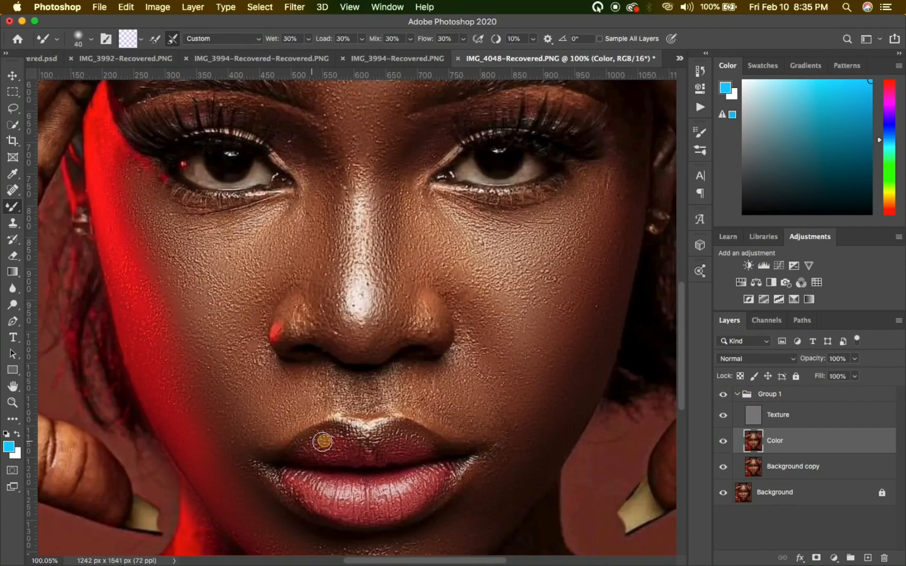
key(super+0)
click(724, 394)
click(724, 394)
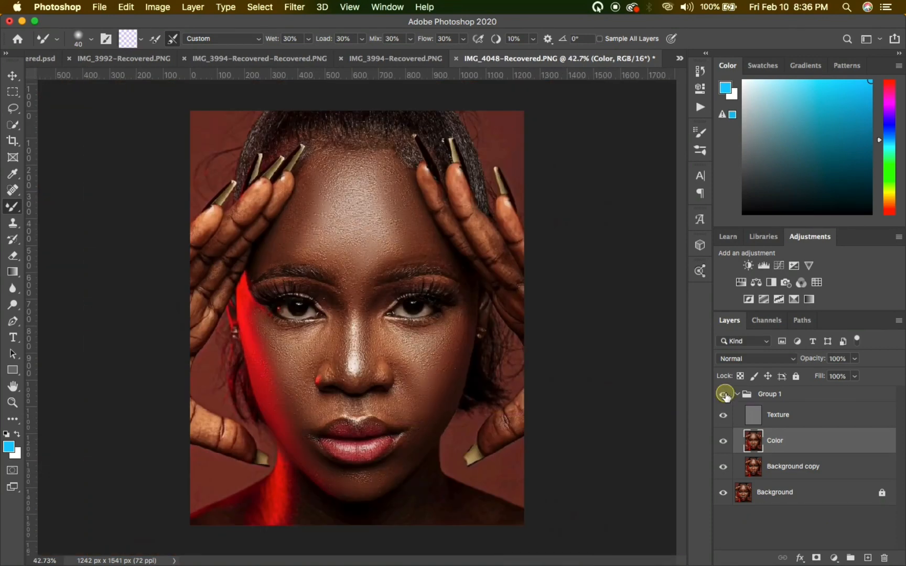
click(724, 394)
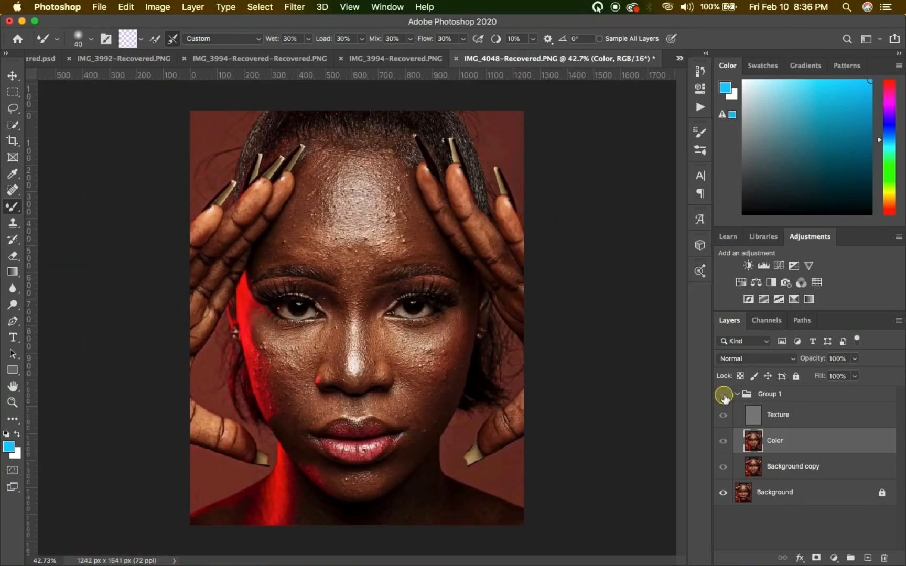
click(724, 393)
click(724, 393)
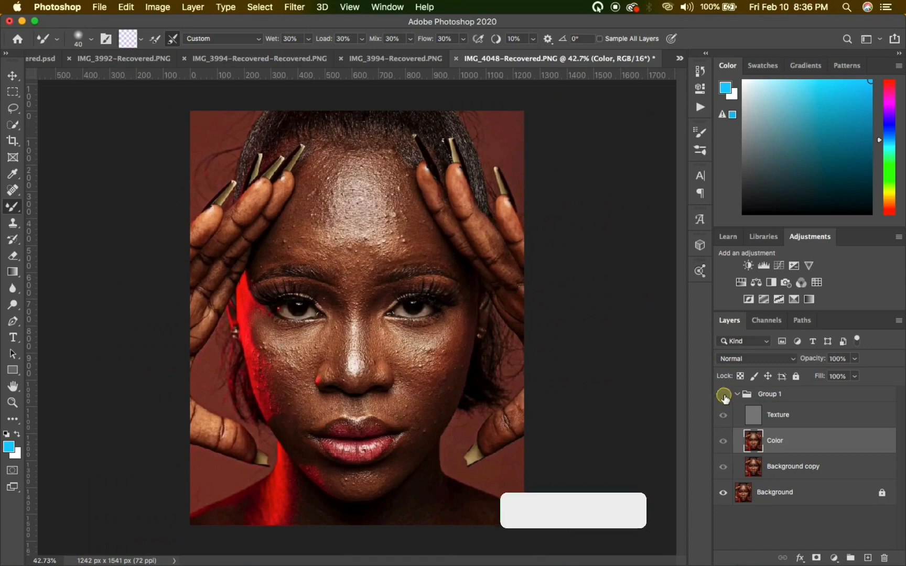
click(724, 394)
click(723, 394)
click(724, 395)
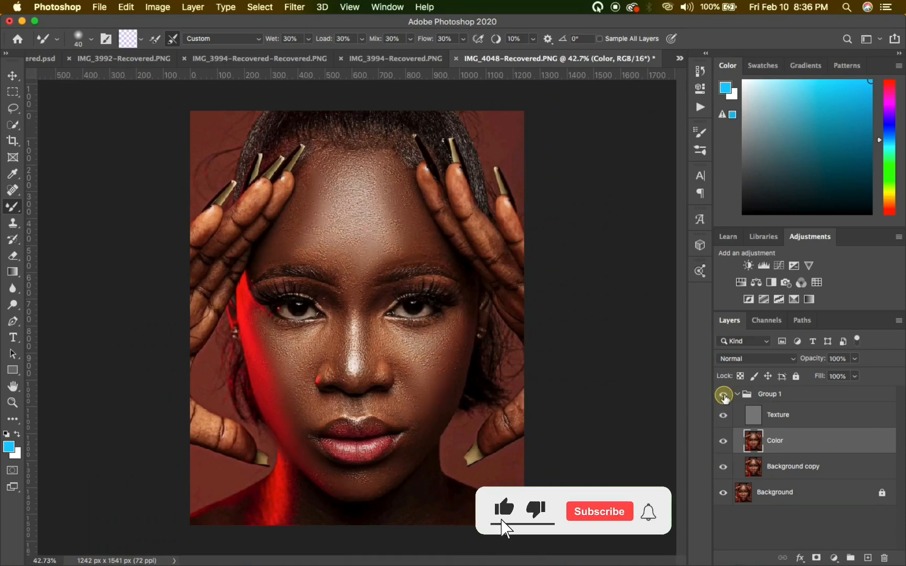
click(724, 395)
click(723, 394)
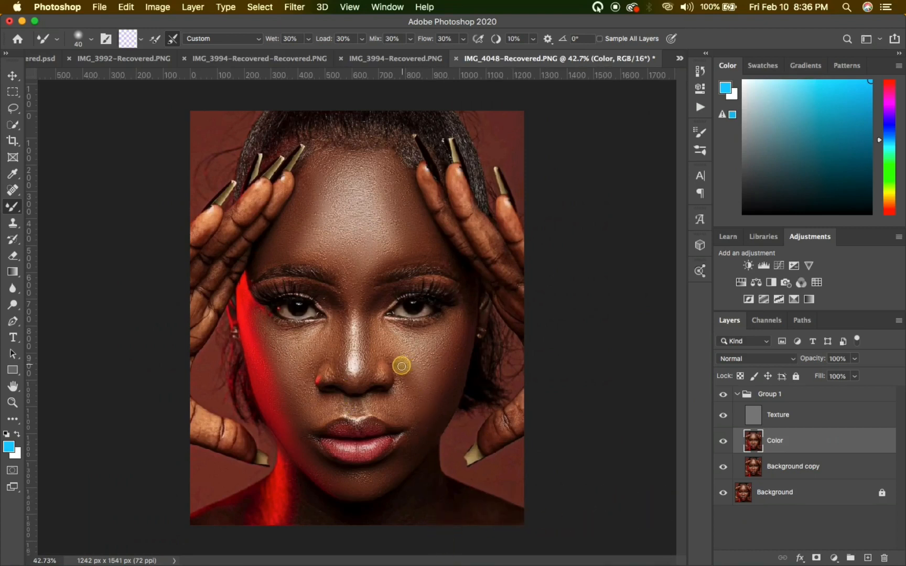
click(736, 394)
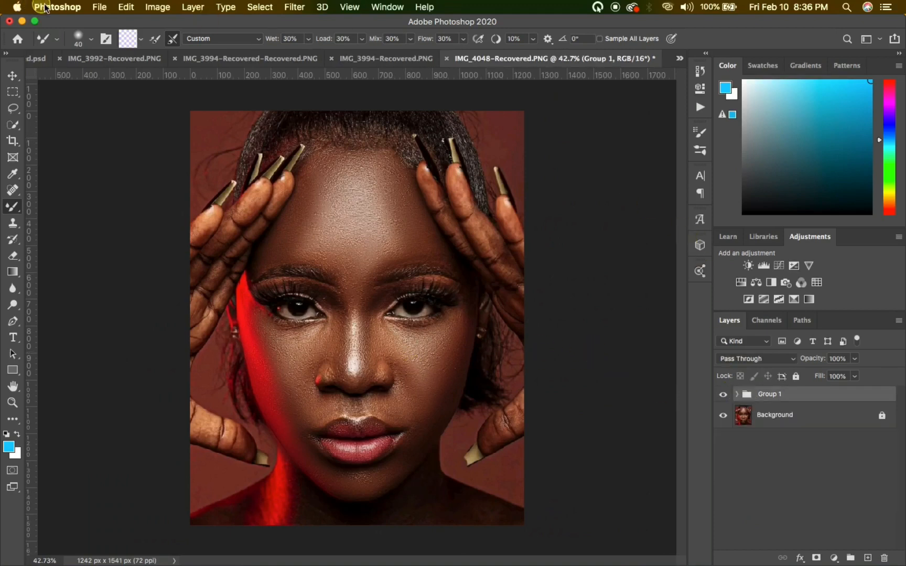